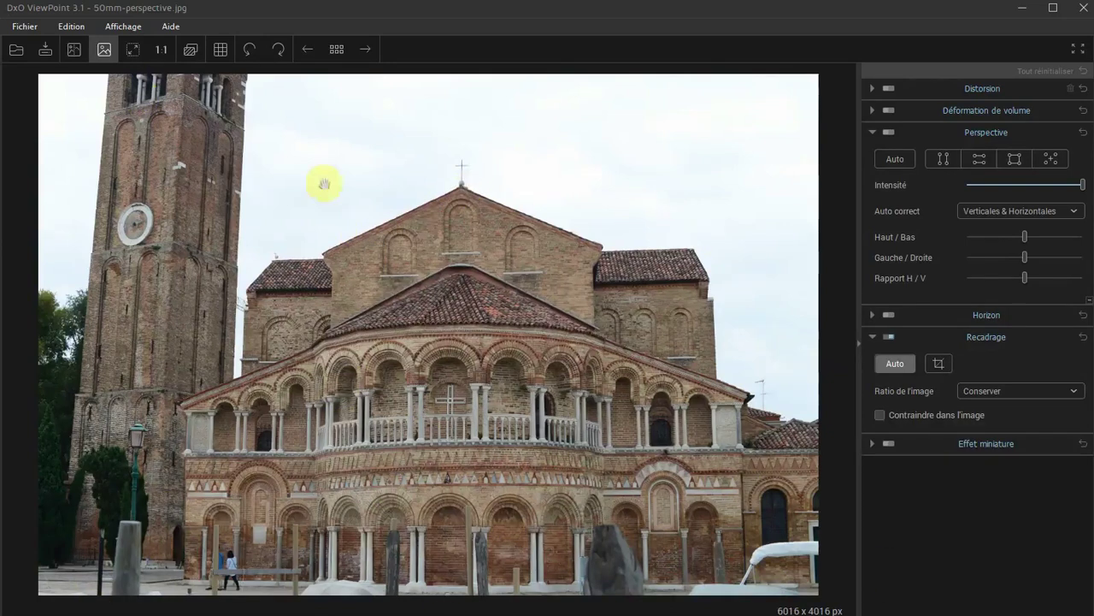
- Display the grid over the church image and apply the automatic perspective correction for verticals and horizontals
left_click(221, 52)
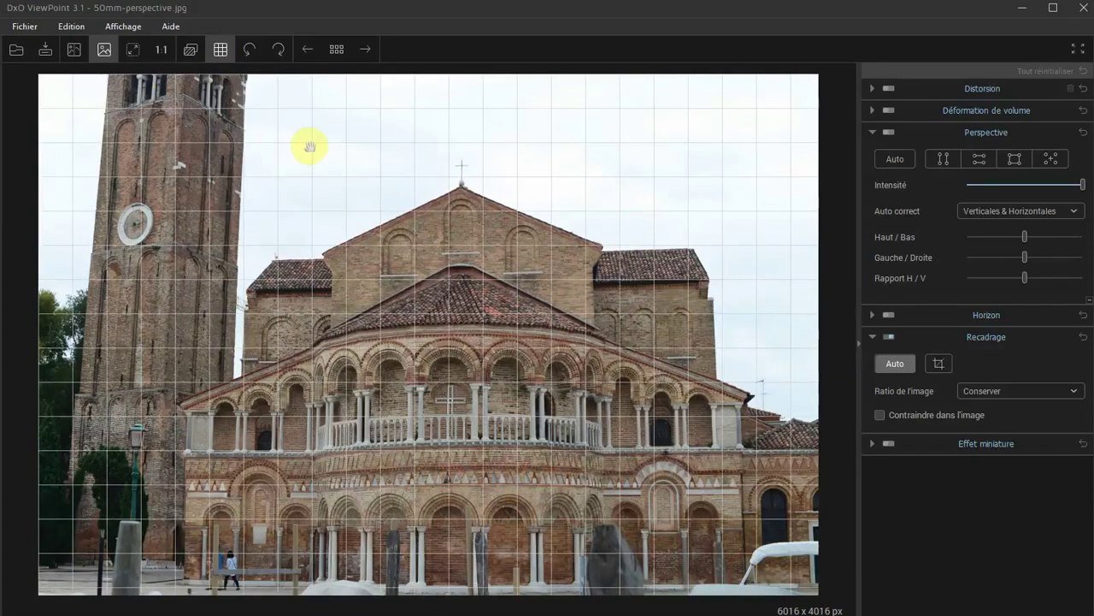
key("g")
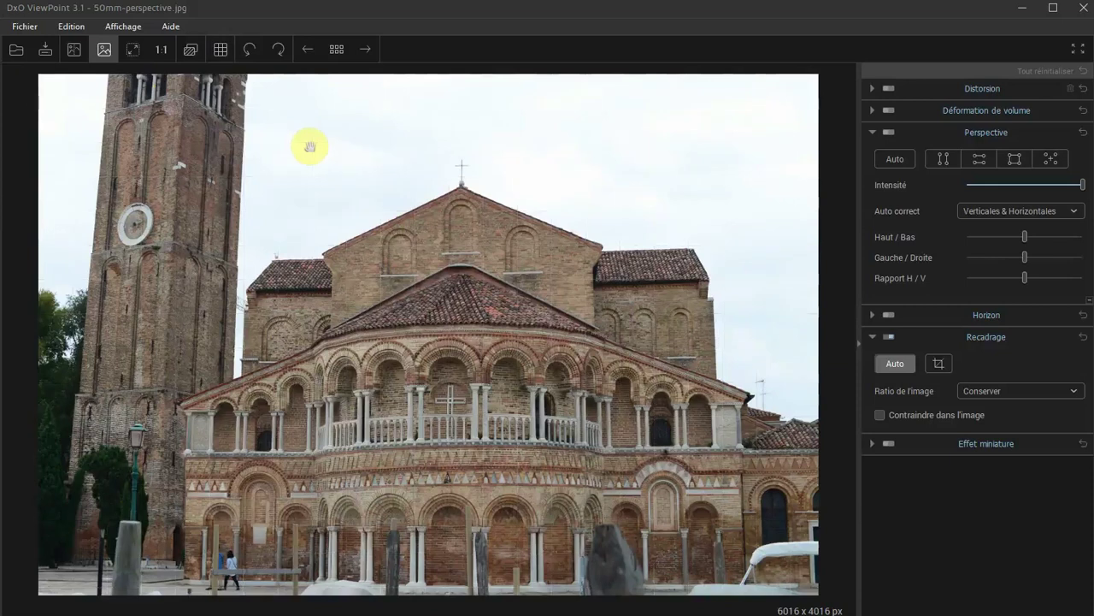
key("g")
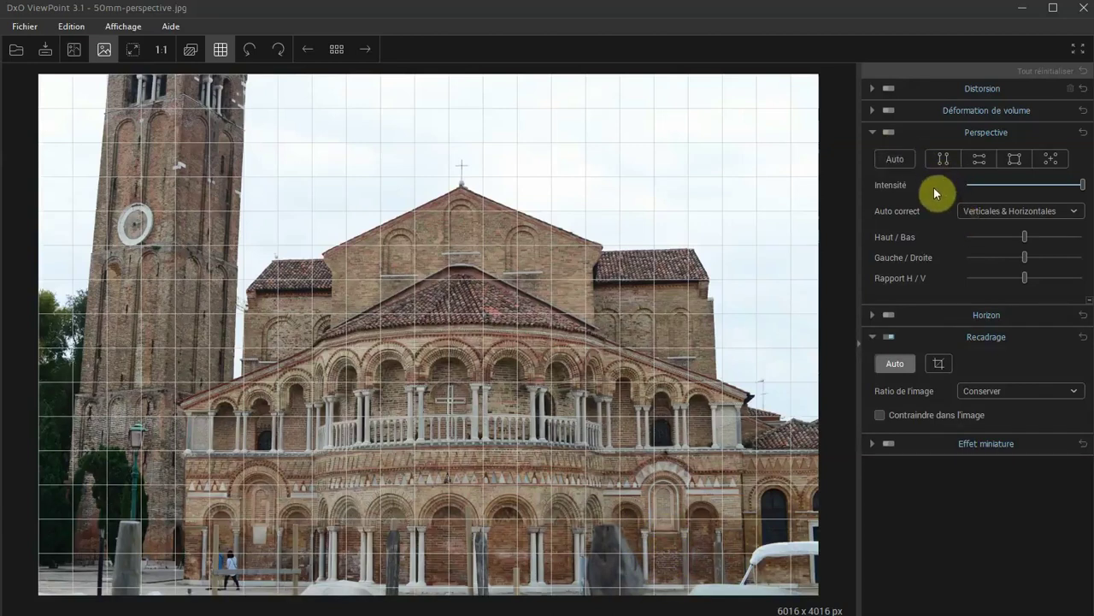
left_click(898, 158)
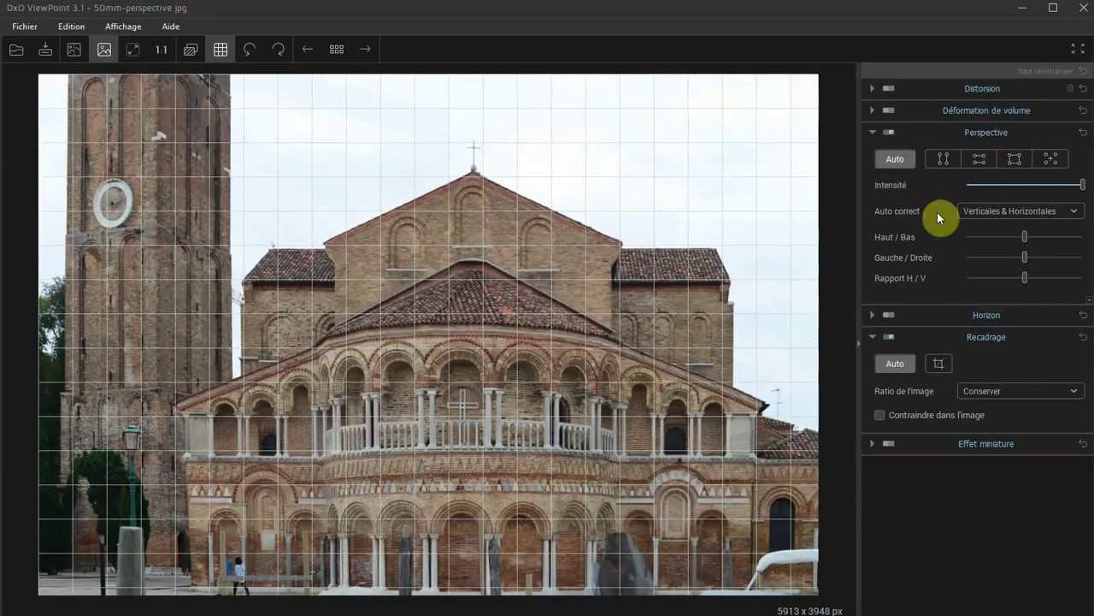
- Compare the perspective-corrected church image with the original and with its uncropped version
left_click(1068, 214)
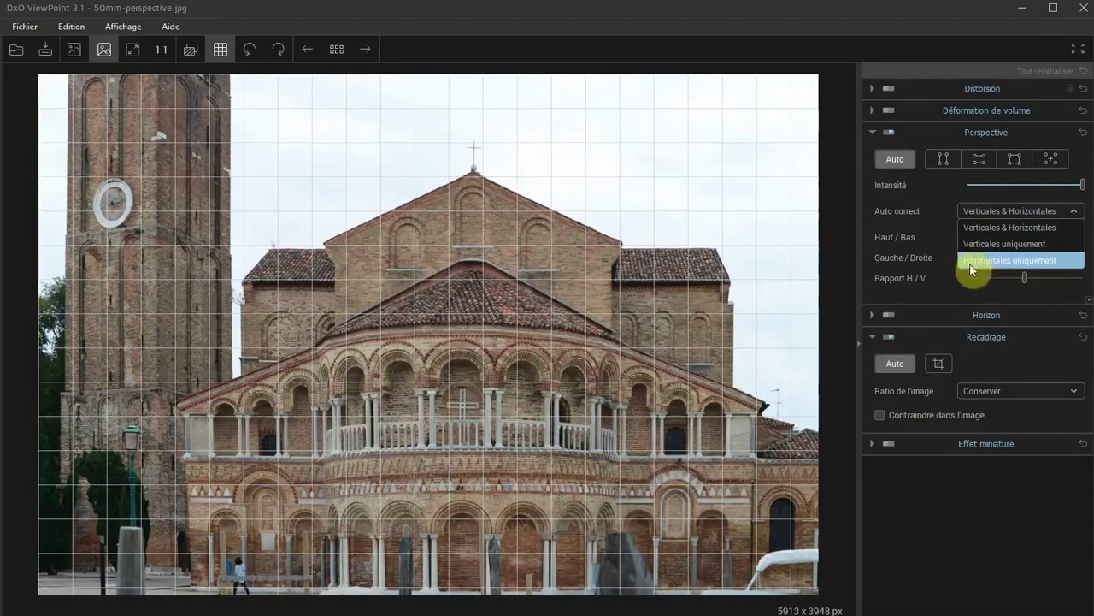
left_click(1084, 187)
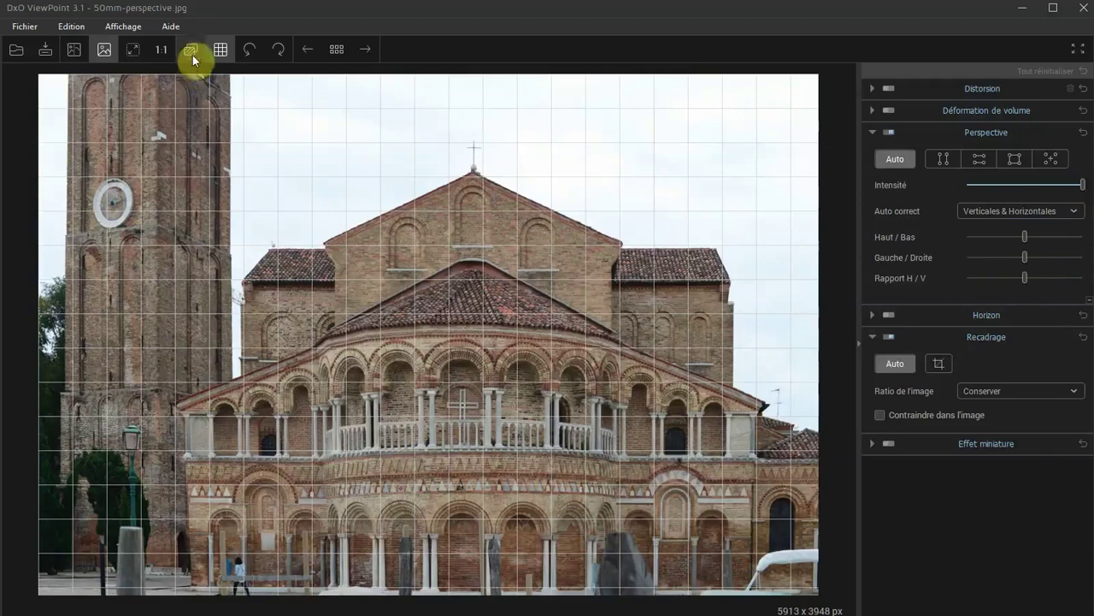
left_click(189, 45)
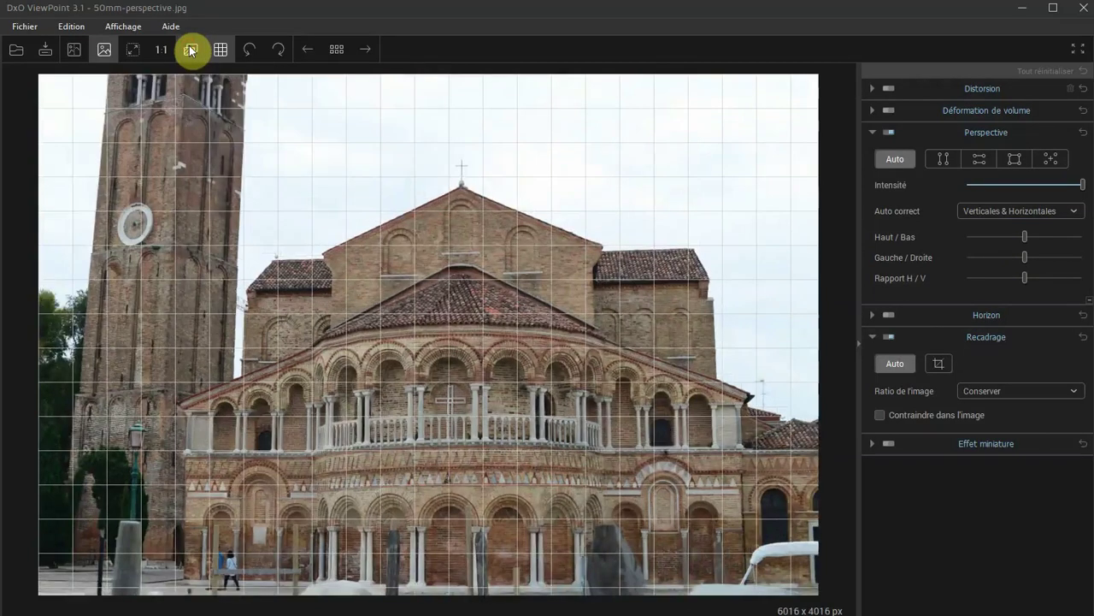
left_click(189, 45)
left_click(187, 49)
left_click(188, 48)
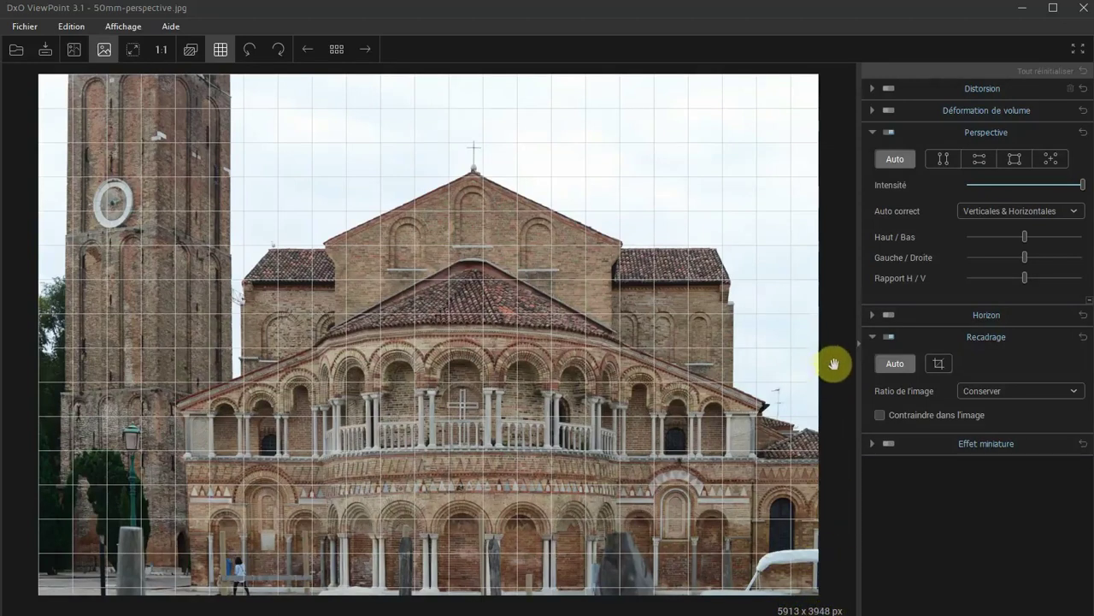
left_click(886, 337)
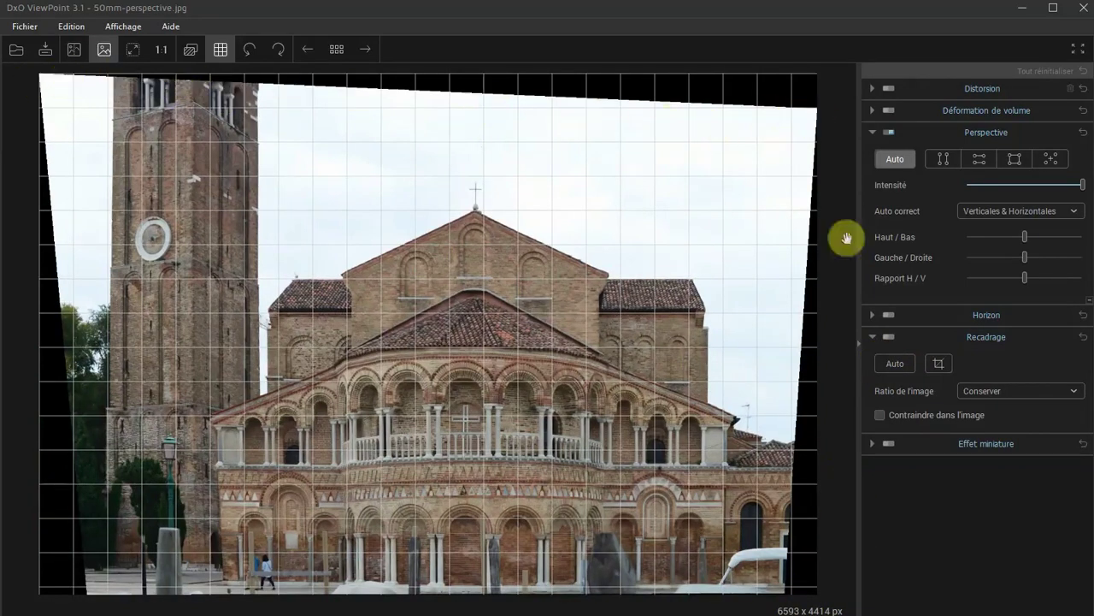
left_click(891, 360)
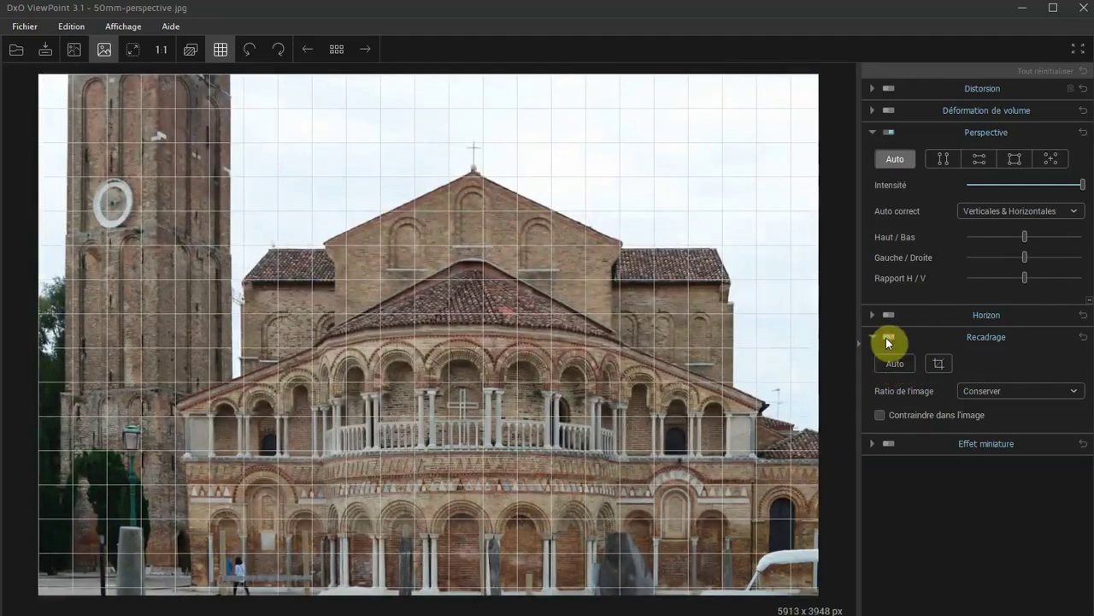
- Start a manual crop with the Libre ratio, constrain it within the image and extend its upper edge to about 5913 x 4054 px
left_click(939, 363)
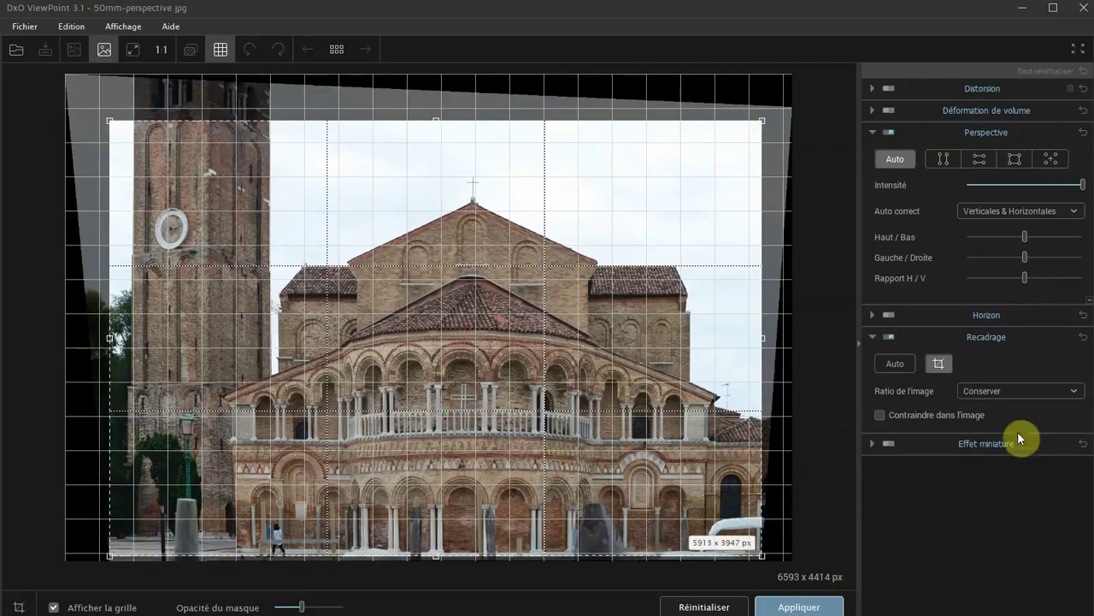
left_click(1074, 395)
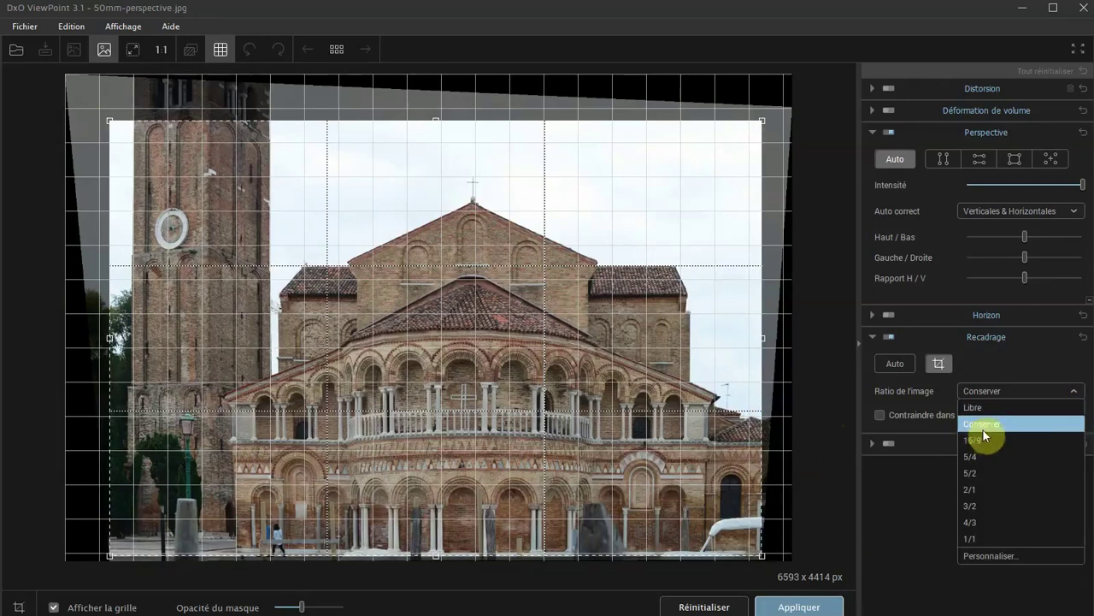
left_click(990, 415)
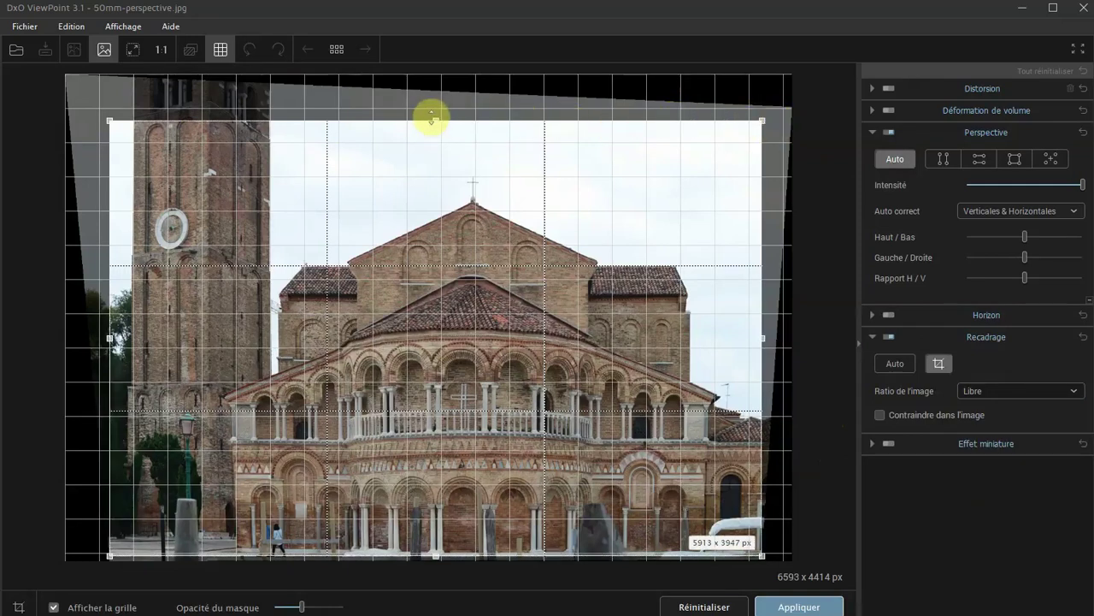
left_click_drag(434, 118, 436, 107)
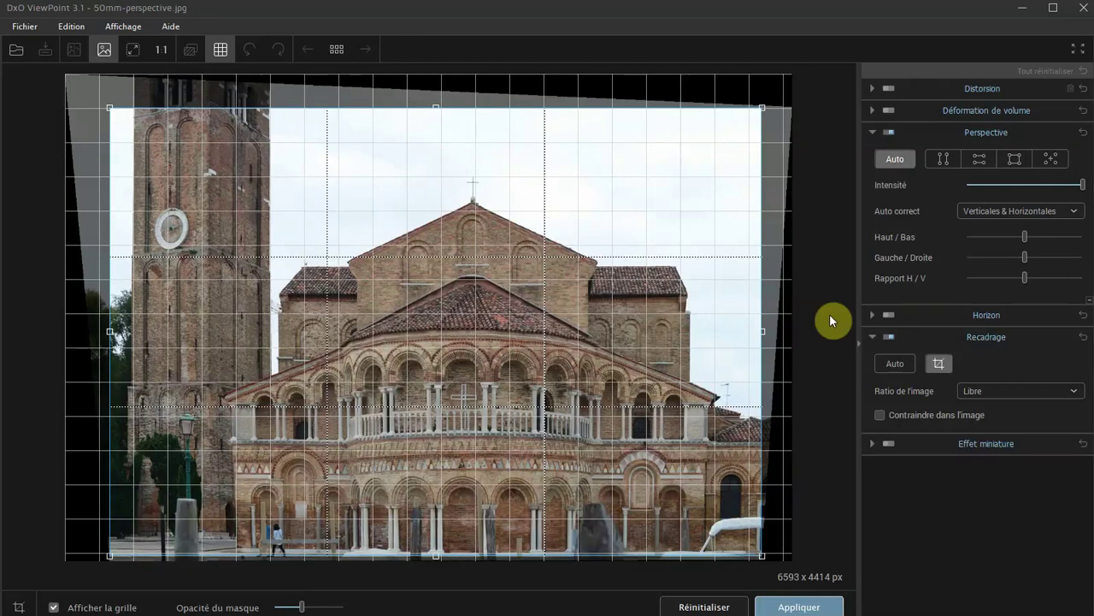
mouse_move(430, 108)
left_mouse_down()
mouse_move(442, 83)
mouse_move(435, 113)
left_mouse_up()
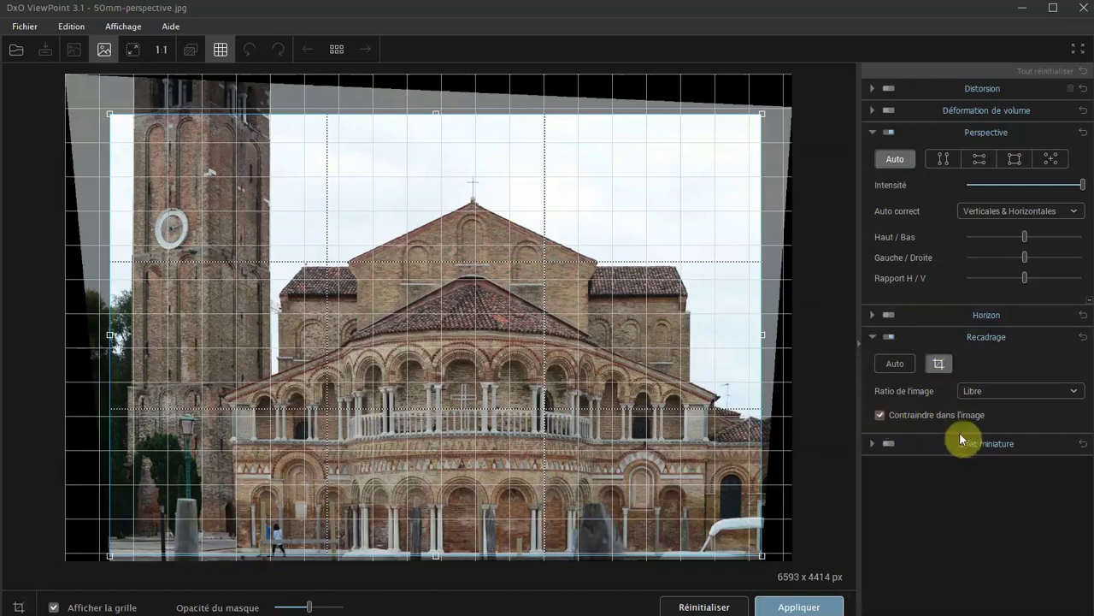
left_click_drag(435, 113, 441, 68)
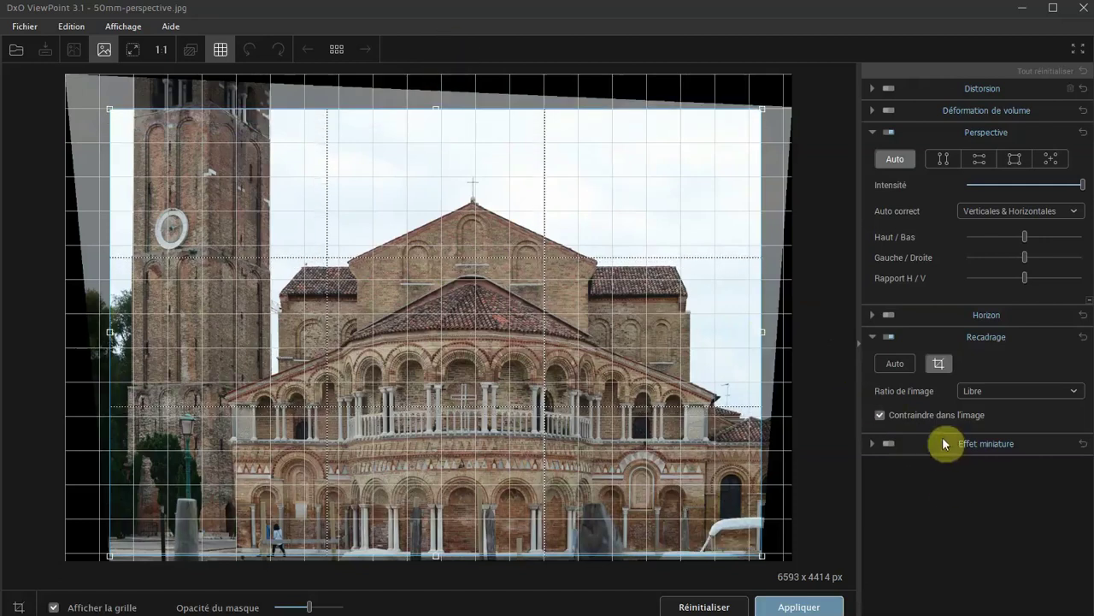
- Set the crop mask opacity to 58 and apply the manual crop
left_click(941, 364)
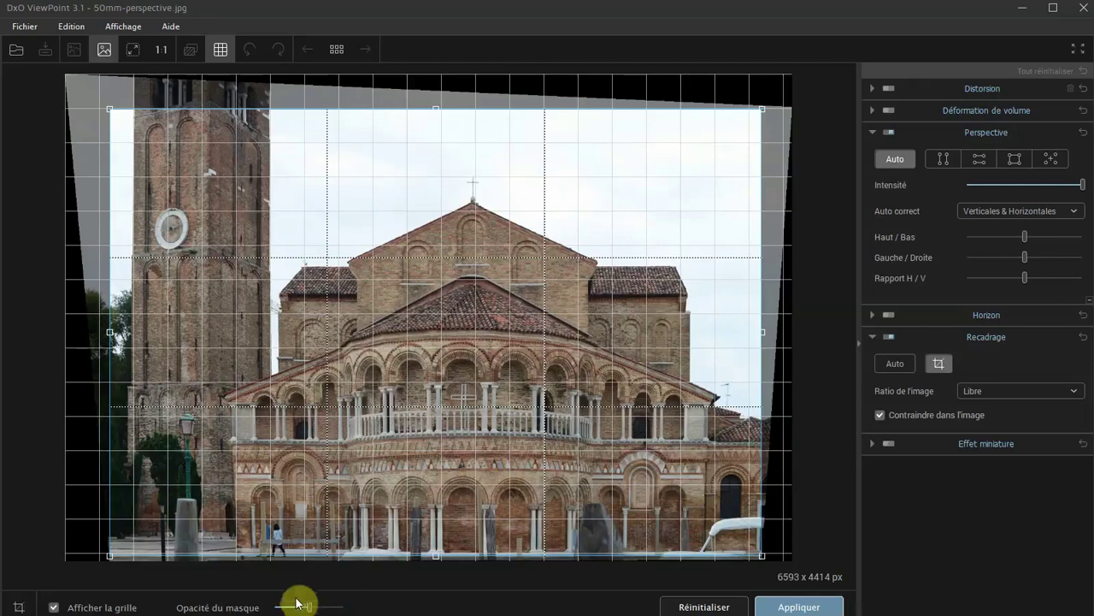
mouse_move(321, 612)
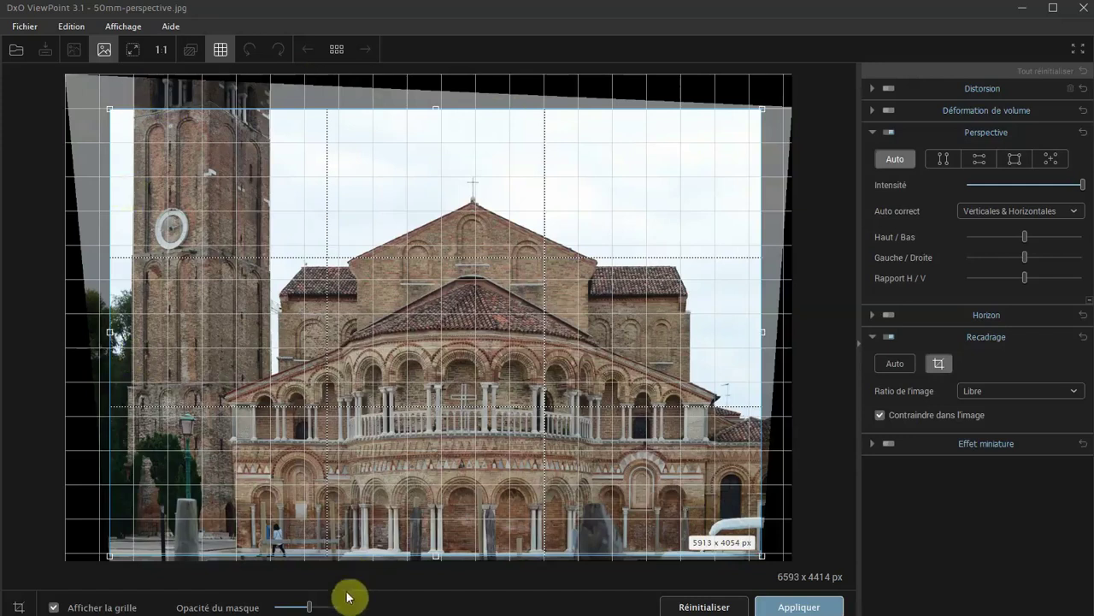
mouse_move(310, 606)
left_mouse_down()
mouse_move(282, 609)
mouse_move(330, 607)
mouse_move(301, 609)
mouse_move(314, 607)
left_mouse_up()
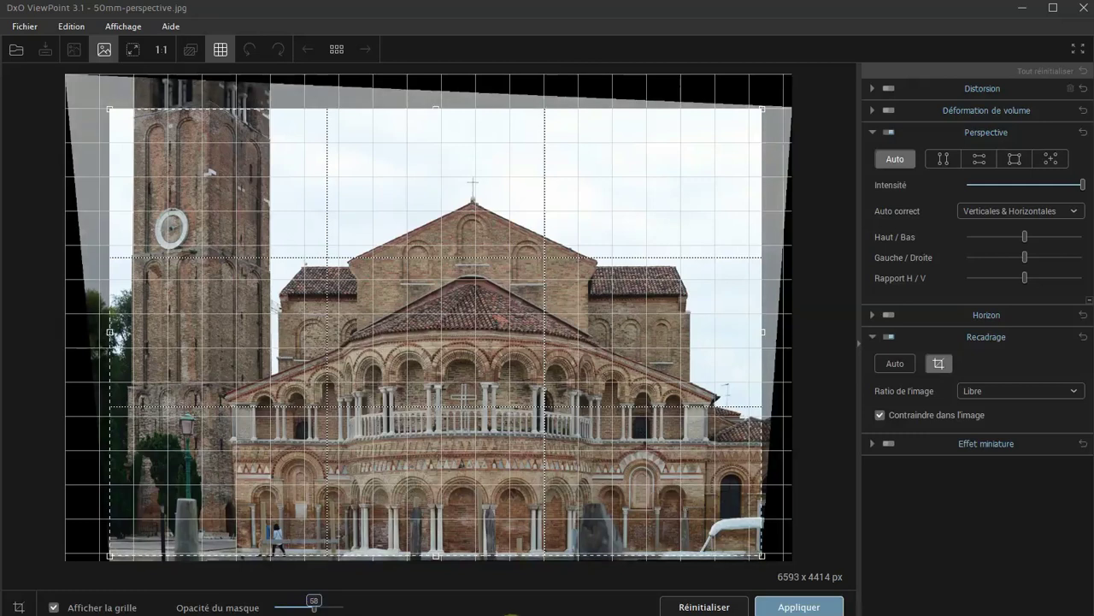
left_click(798, 607)
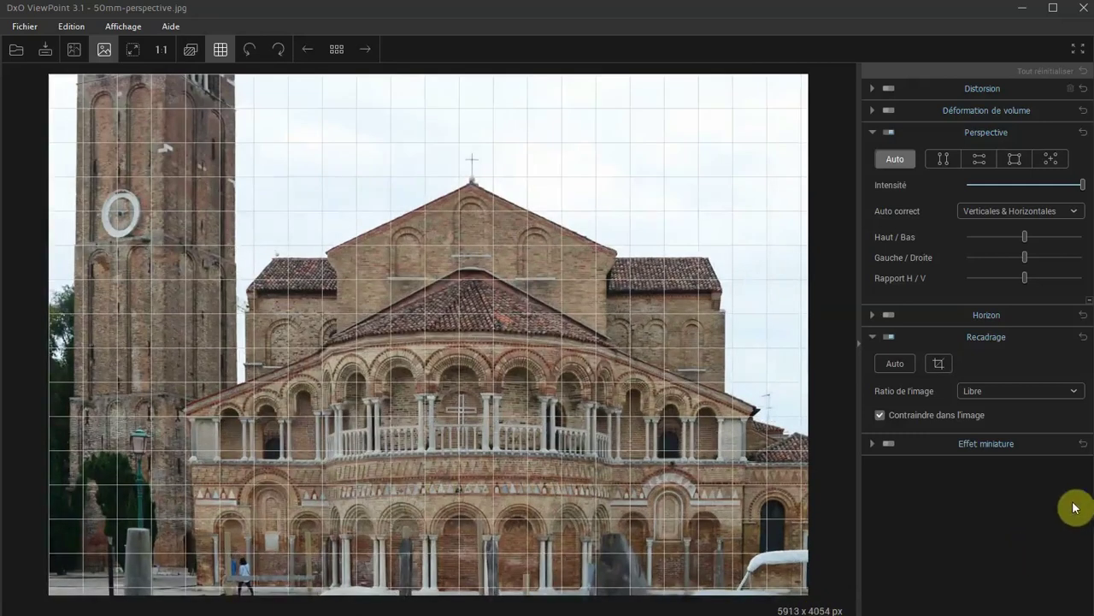
- Replace the manual crop with an automatic crop, keeping the Libre image ratio
left_click(1074, 391)
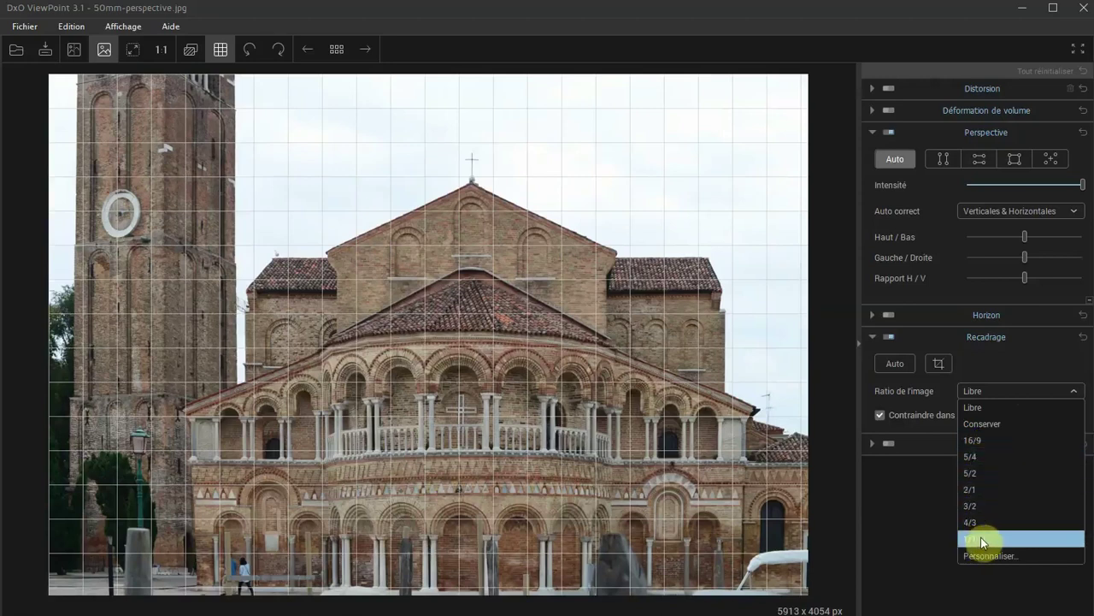
left_click(909, 484)
left_click(895, 364)
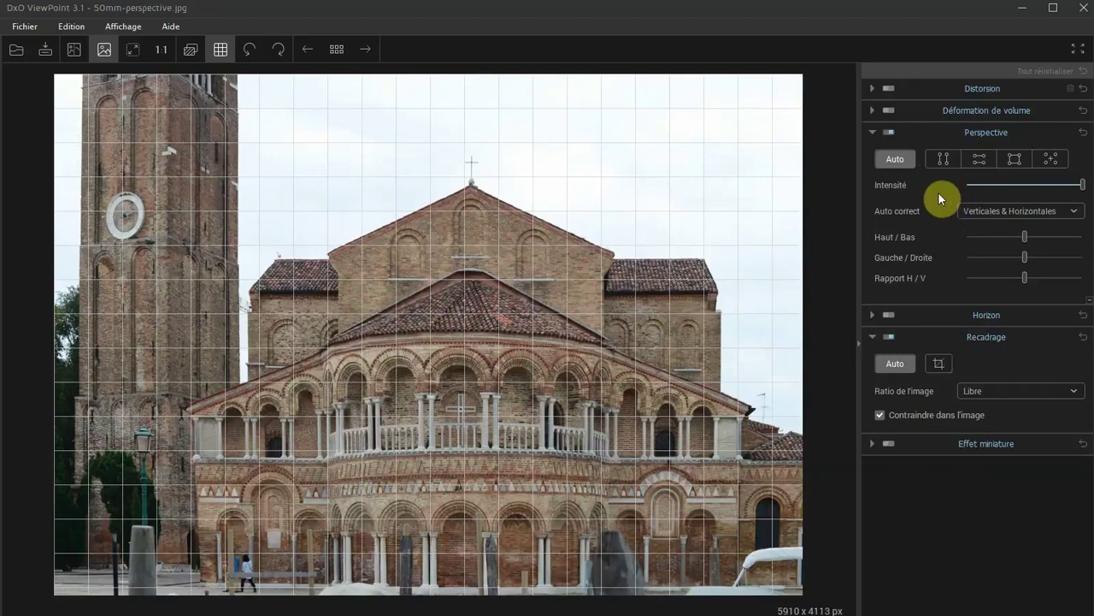
- Open the image "rectangle" from the image browser and apply the automatic perspective correction to the shopfront
left_click(335, 49)
left_click(820, 164)
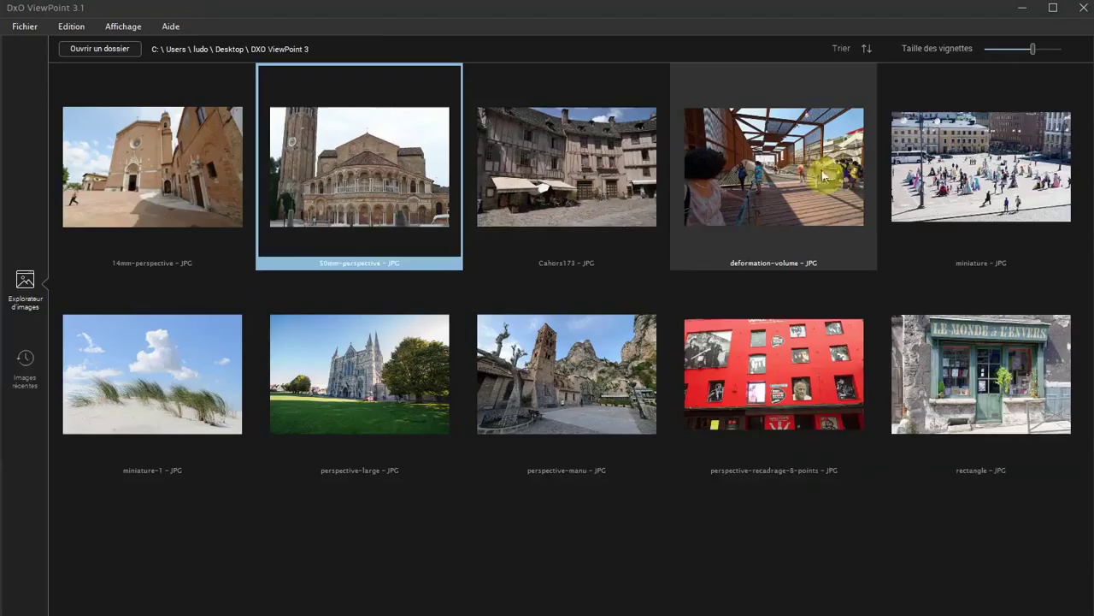
double_click(1026, 385)
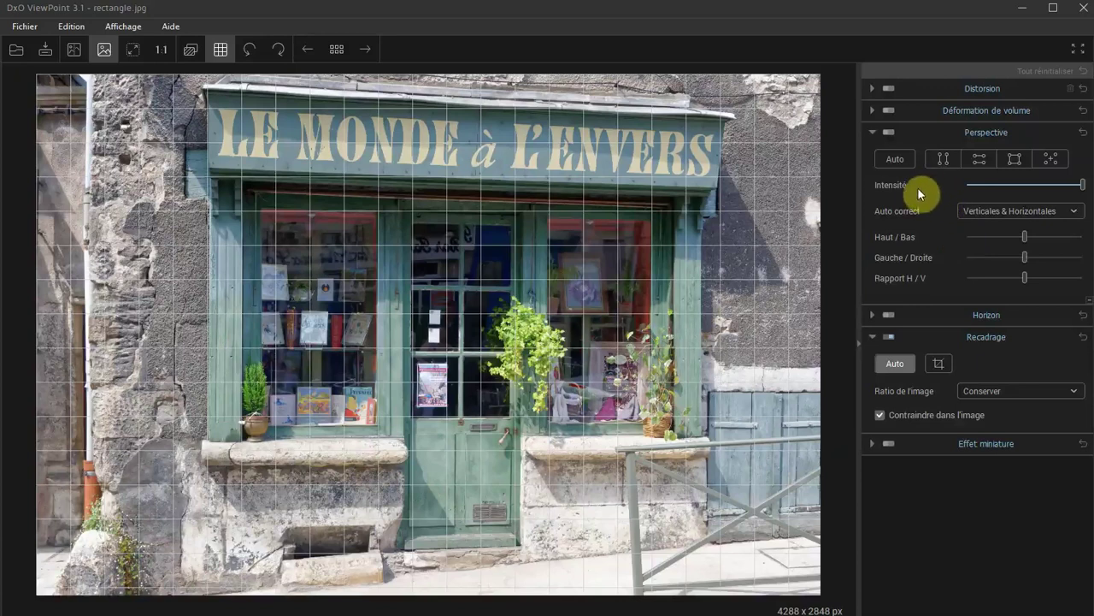
left_click(901, 161)
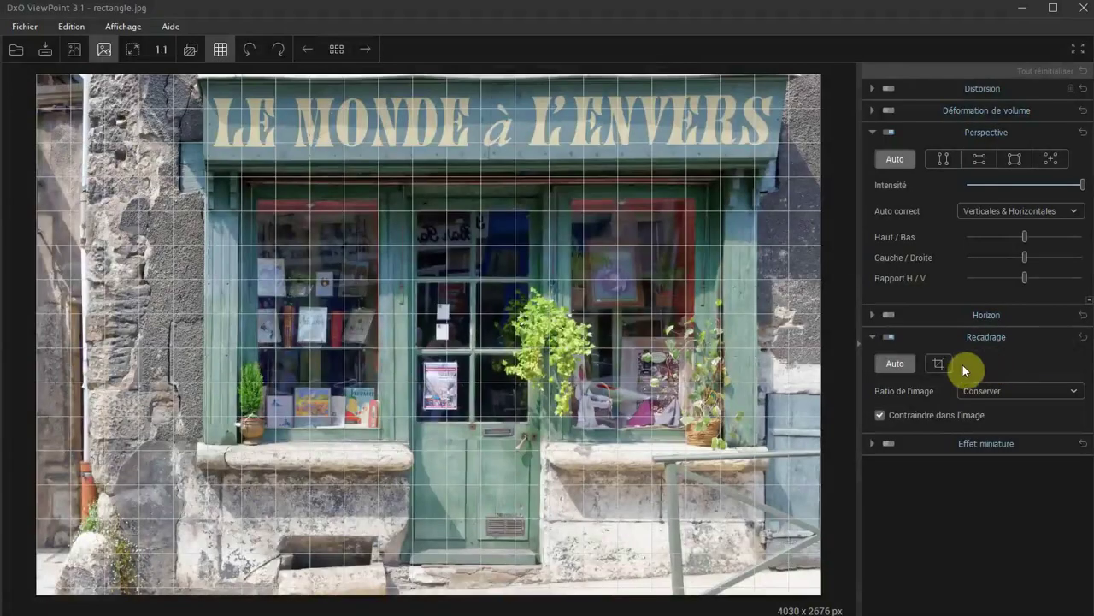
- Crop the shopfront manually with the Libre ratio to about 3440 x 2739 px, trimming the wall left of the shop, and apply the crop
left_click(942, 362)
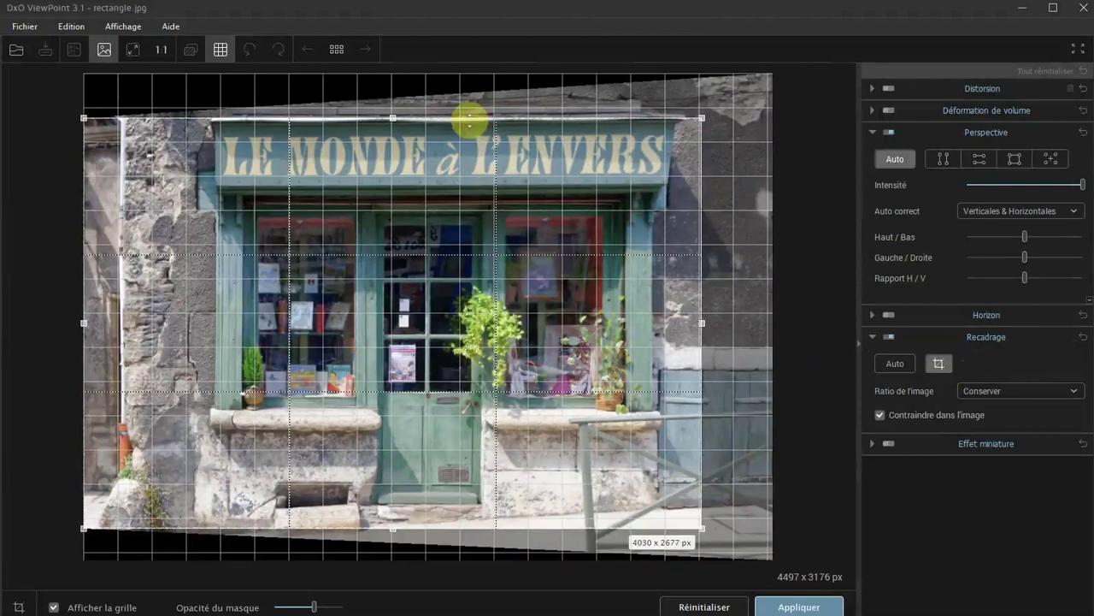
left_click(999, 388)
left_click(986, 408)
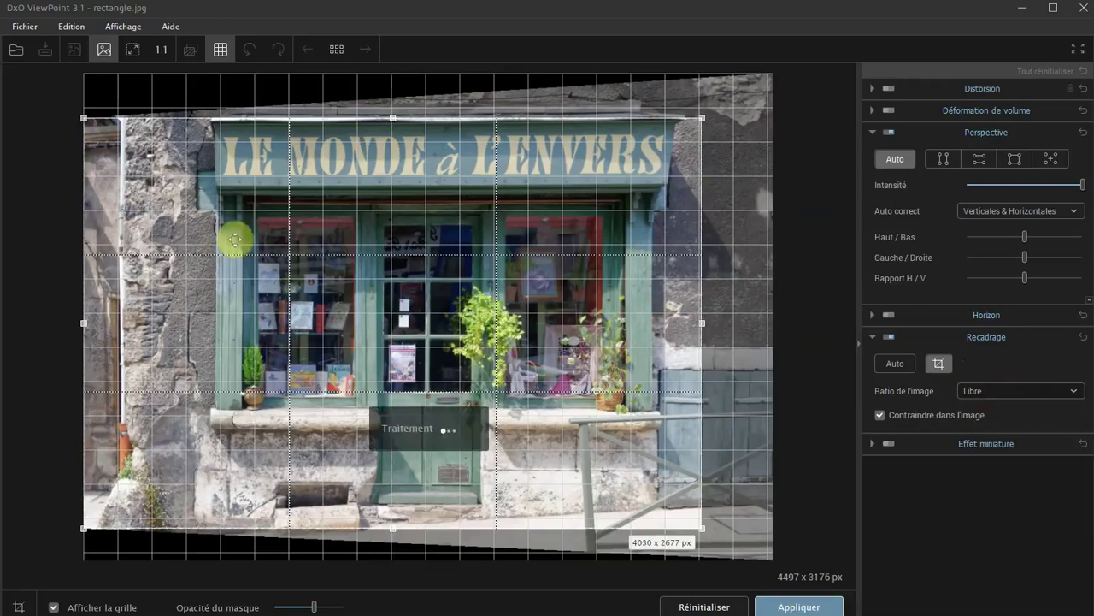
left_click_drag(83, 322, 129, 323)
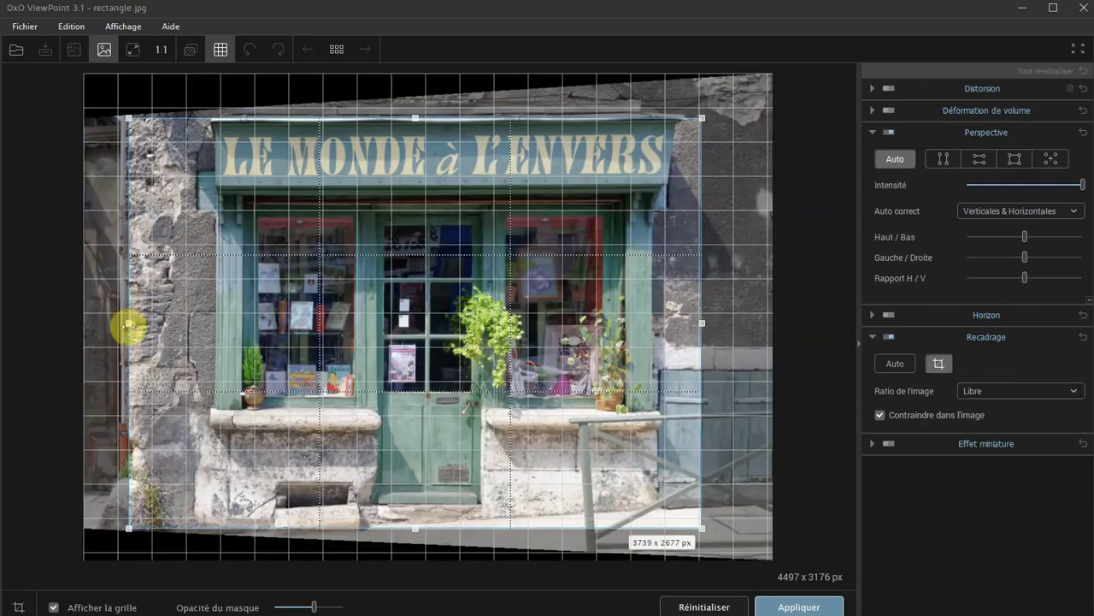
left_click_drag(417, 120, 420, 113)
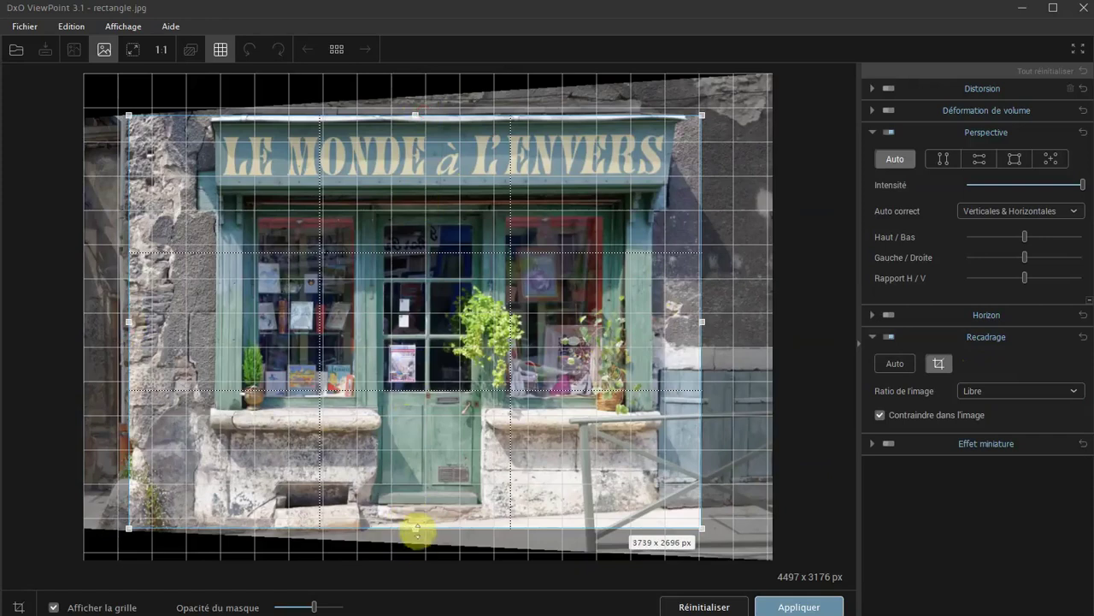
left_click_drag(418, 531, 416, 541)
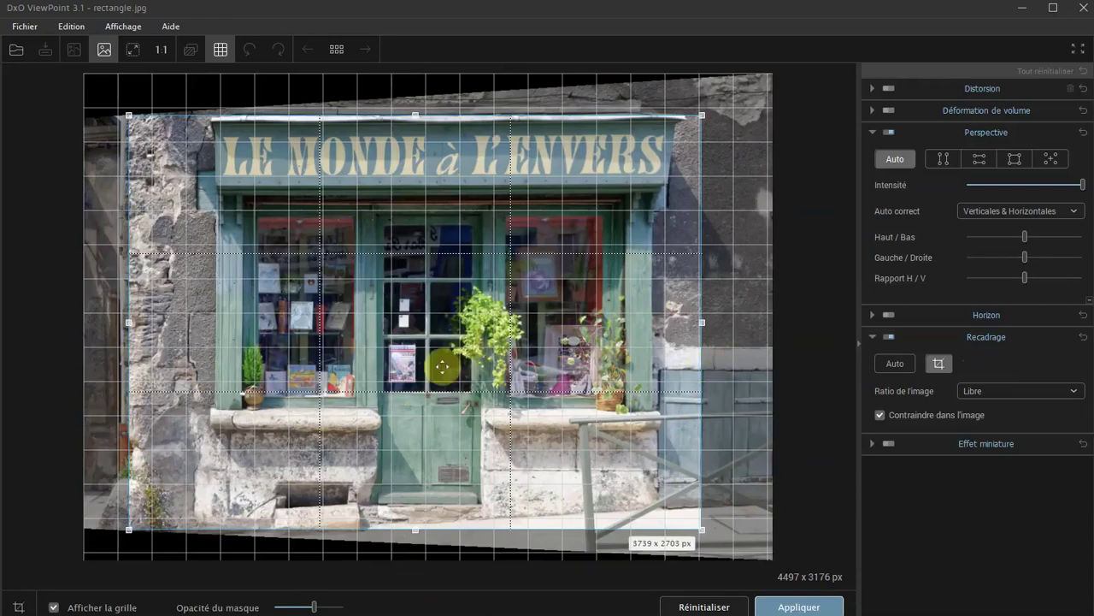
left_click_drag(129, 320, 175, 334)
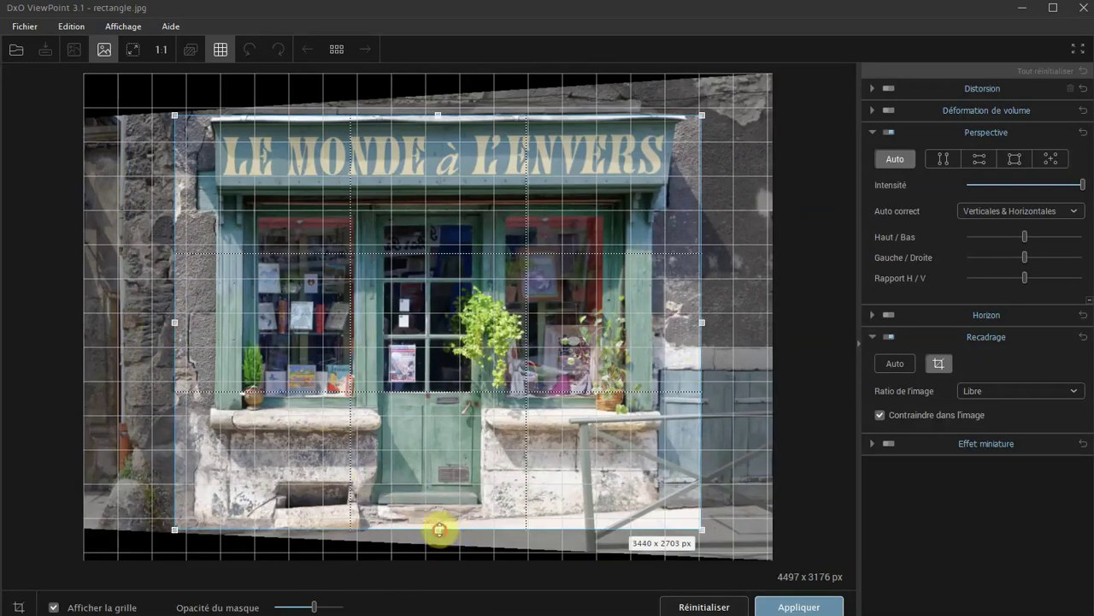
left_click_drag(439, 530, 454, 604)
left_click_drag(436, 117, 440, 98)
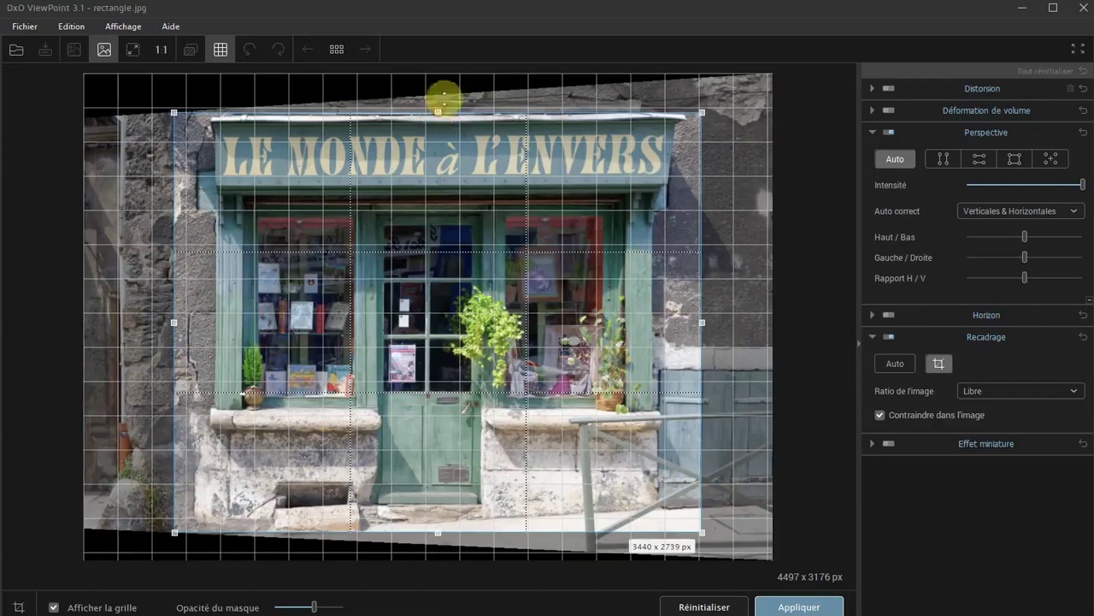
left_click(799, 609)
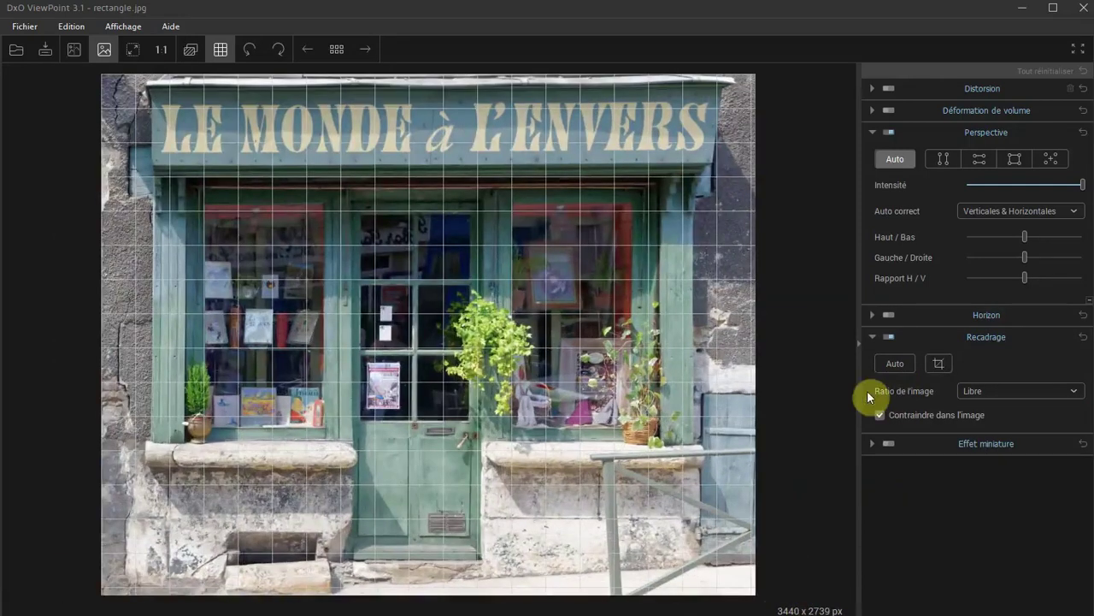
- Open the image "perspective-large" from the image browser
left_click(343, 50)
left_click(797, 164)
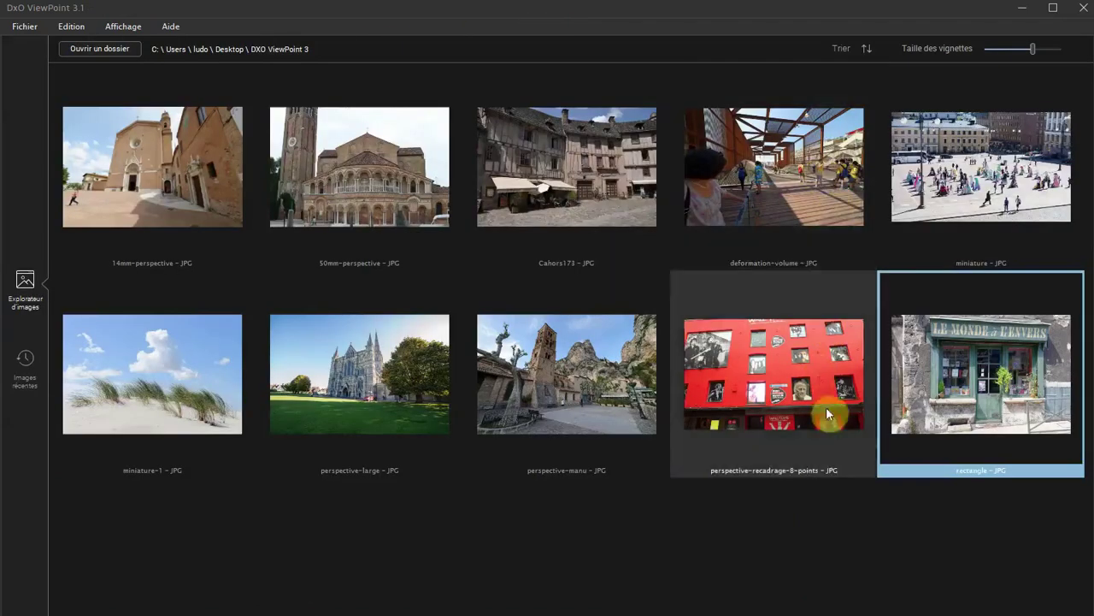
double_click(377, 364)
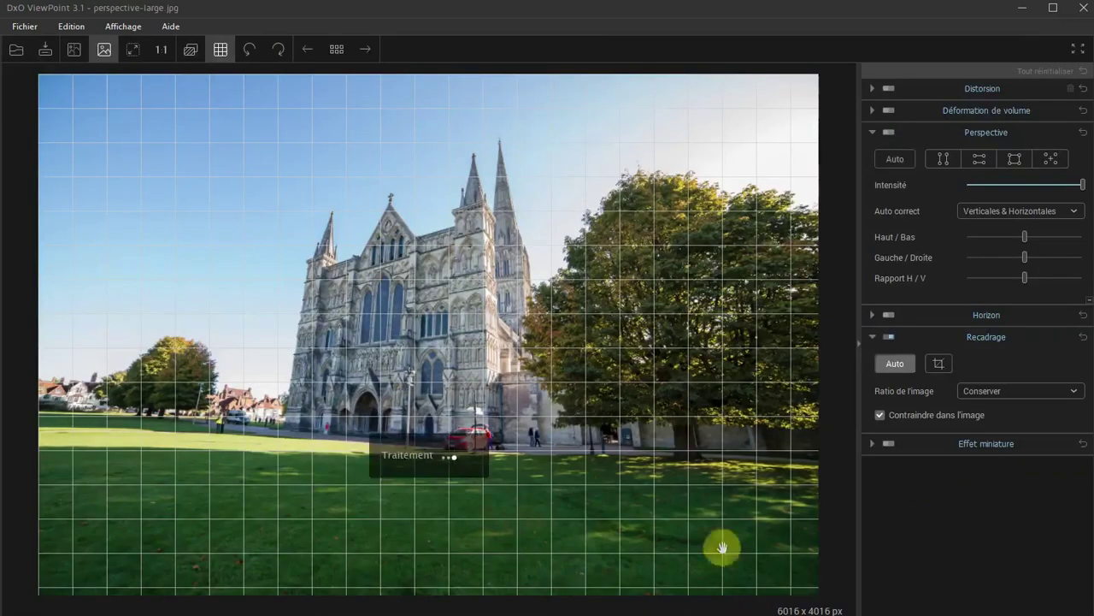